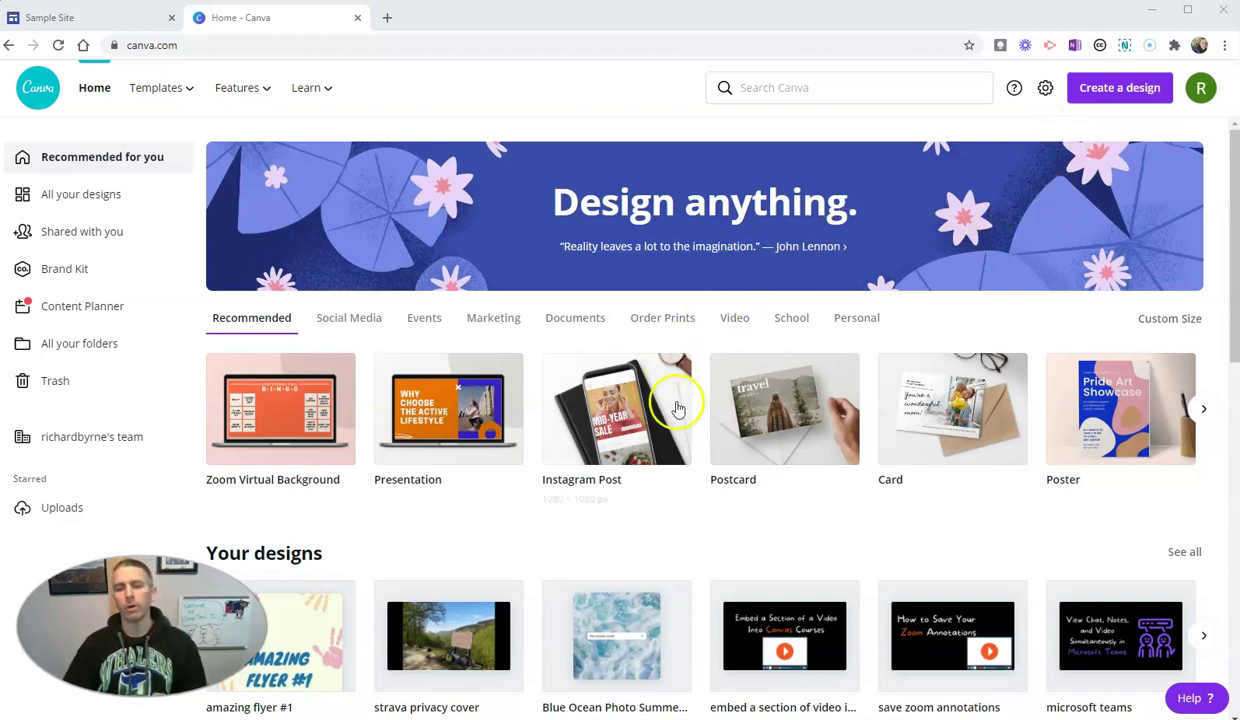
- Create a new Canva poster using the 'Planets in the Solar System' school poster template
{"action": "left_click", "coordinate": [1128, 413]}
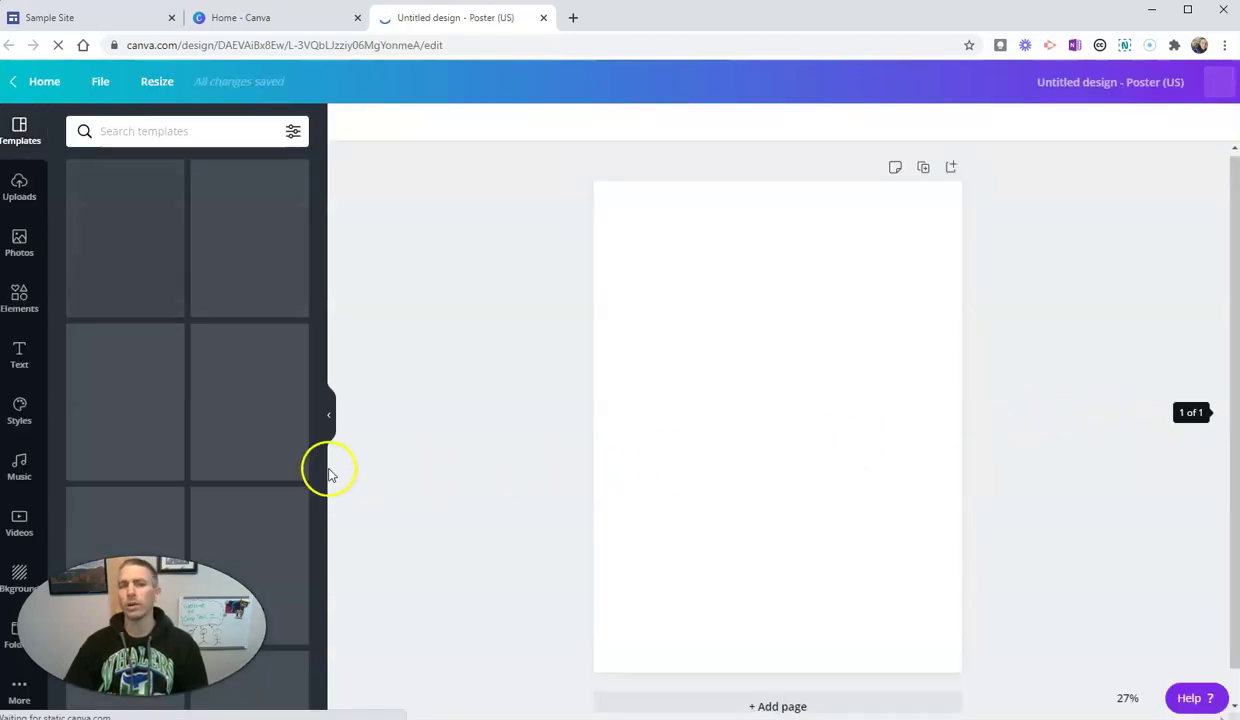
{"action": "scroll", "coordinate": [168, 285], "scroll_direction": "down", "scroll_amount": 1}
{"action": "scroll", "coordinate": [200, 400], "scroll_direction": "down", "scroll_amount": 2}
{"action": "scroll", "coordinate": [244, 457], "scroll_direction": "down", "scroll_amount": 2}
{"action": "scroll", "coordinate": [200, 390], "scroll_direction": "down", "scroll_amount": 1}
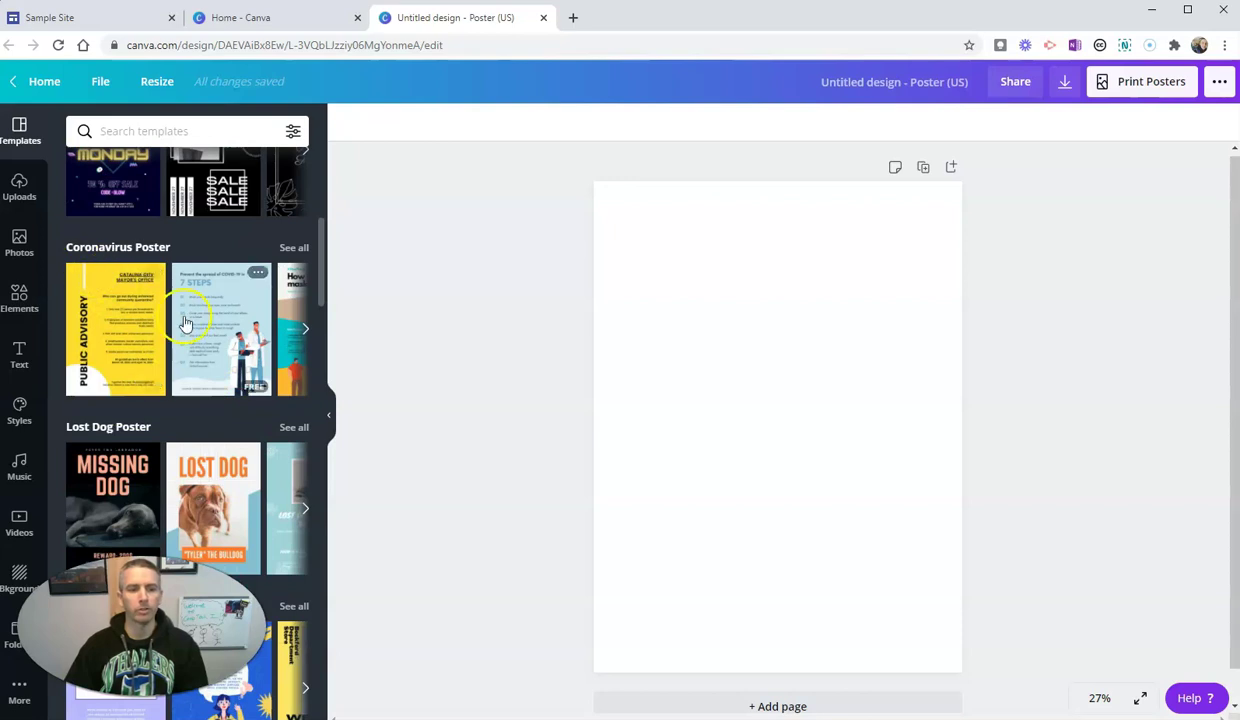
{"action": "scroll", "coordinate": [178, 330], "scroll_direction": "down", "scroll_amount": 2}
{"action": "scroll", "coordinate": [188, 352], "scroll_direction": "down", "scroll_amount": 2}
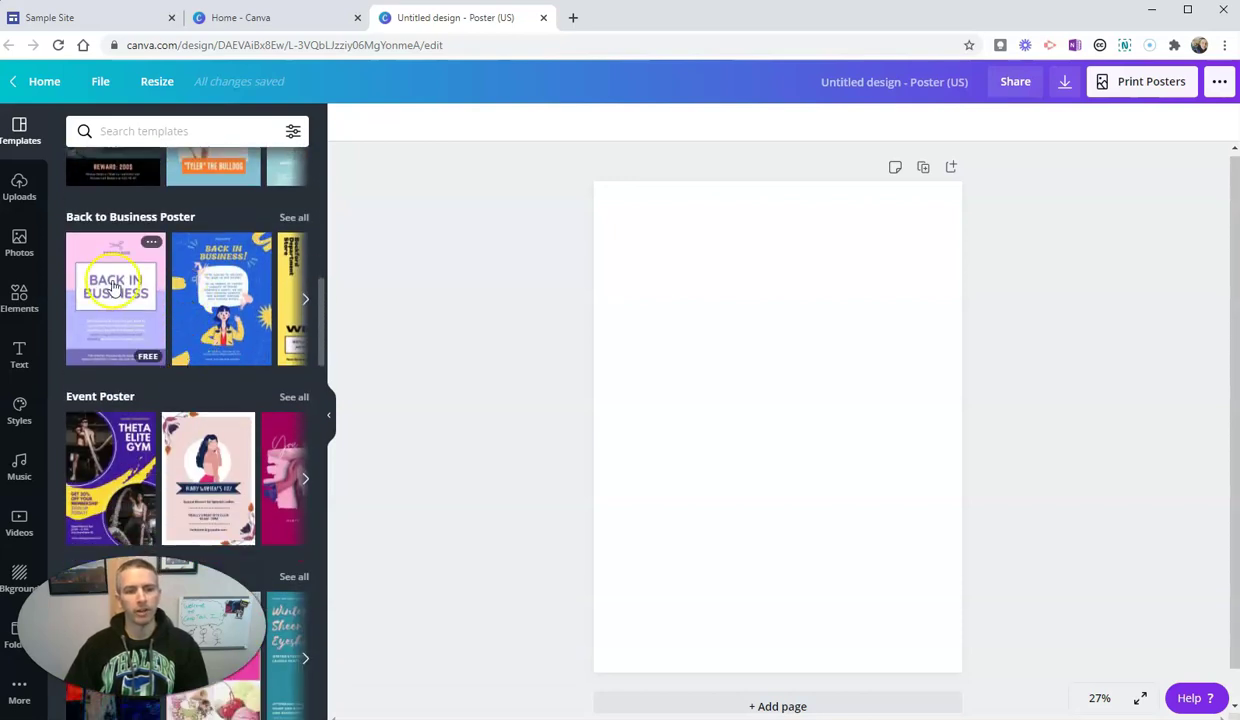
{"action": "scroll", "coordinate": [180, 380], "scroll_direction": "down", "scroll_amount": 2}
{"action": "scroll", "coordinate": [160, 370], "scroll_direction": "down", "scroll_amount": 2}
{"action": "scroll", "coordinate": [165, 365], "scroll_direction": "down", "scroll_amount": 1}
{"action": "scroll", "coordinate": [186, 382], "scroll_direction": "down", "scroll_amount": 2}
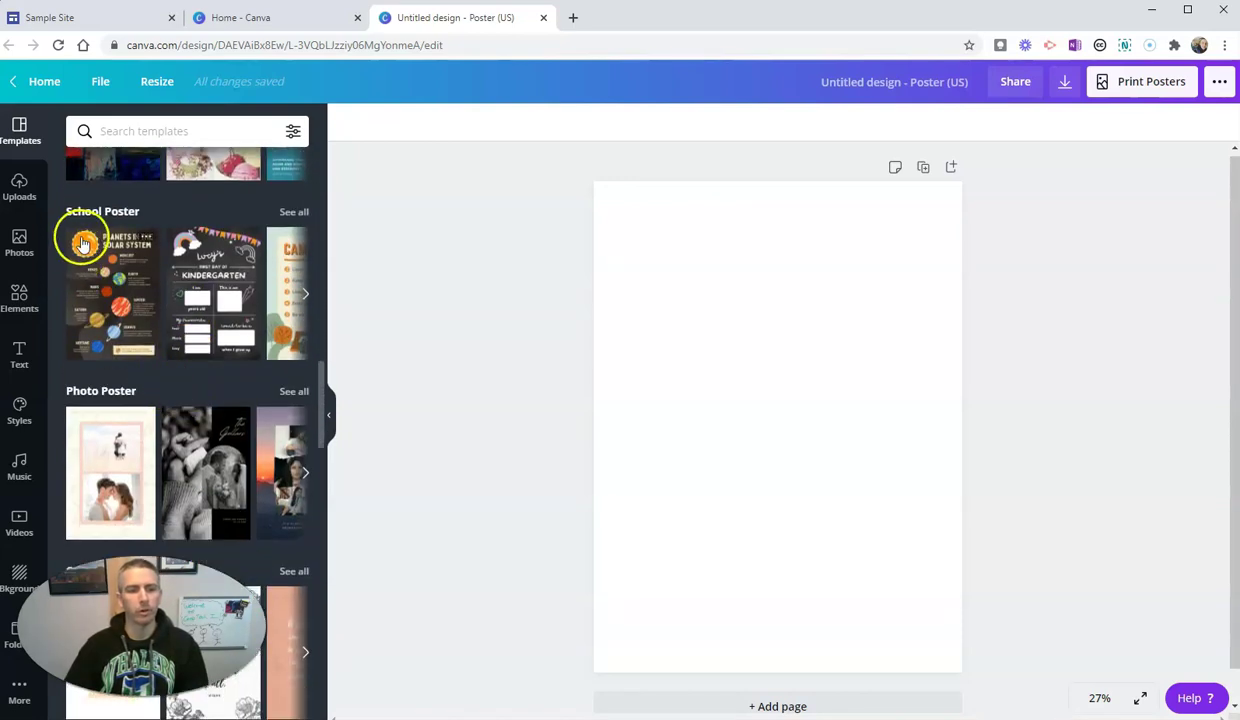
{"action": "left_click", "coordinate": [107, 282]}
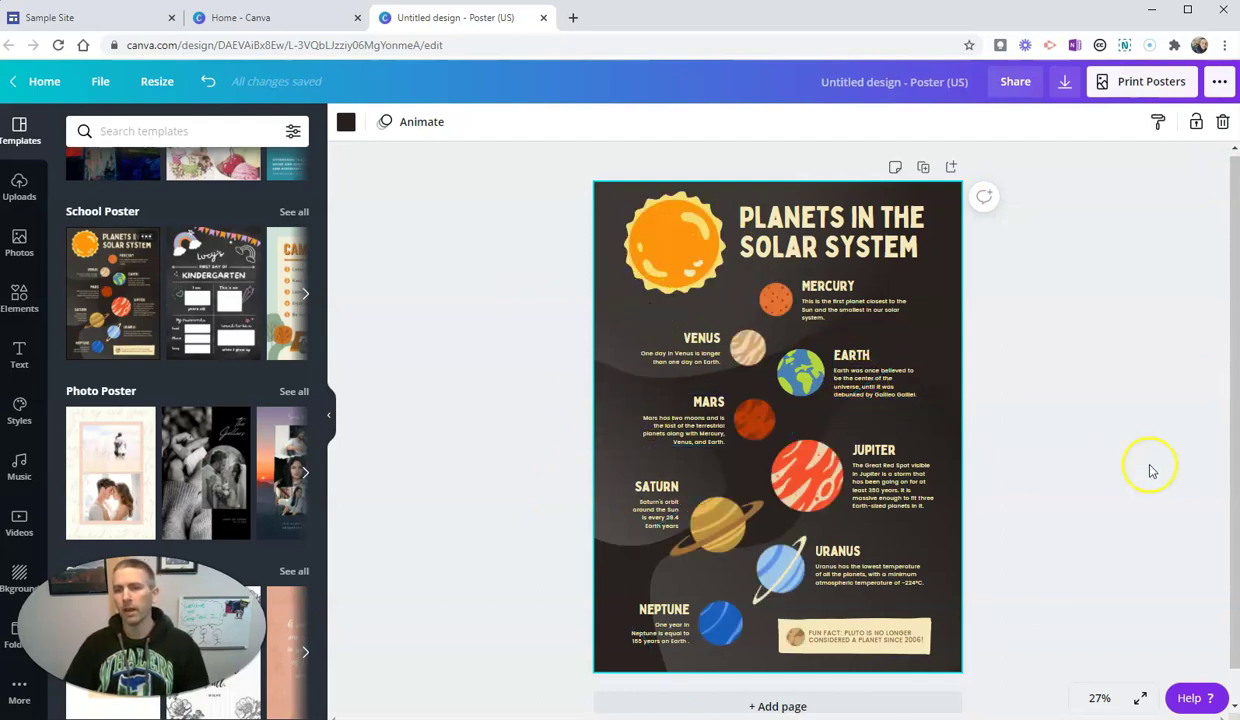
- Rename the design to 'Solar System Poster'
{"action": "left_click", "coordinate": [885, 88]}
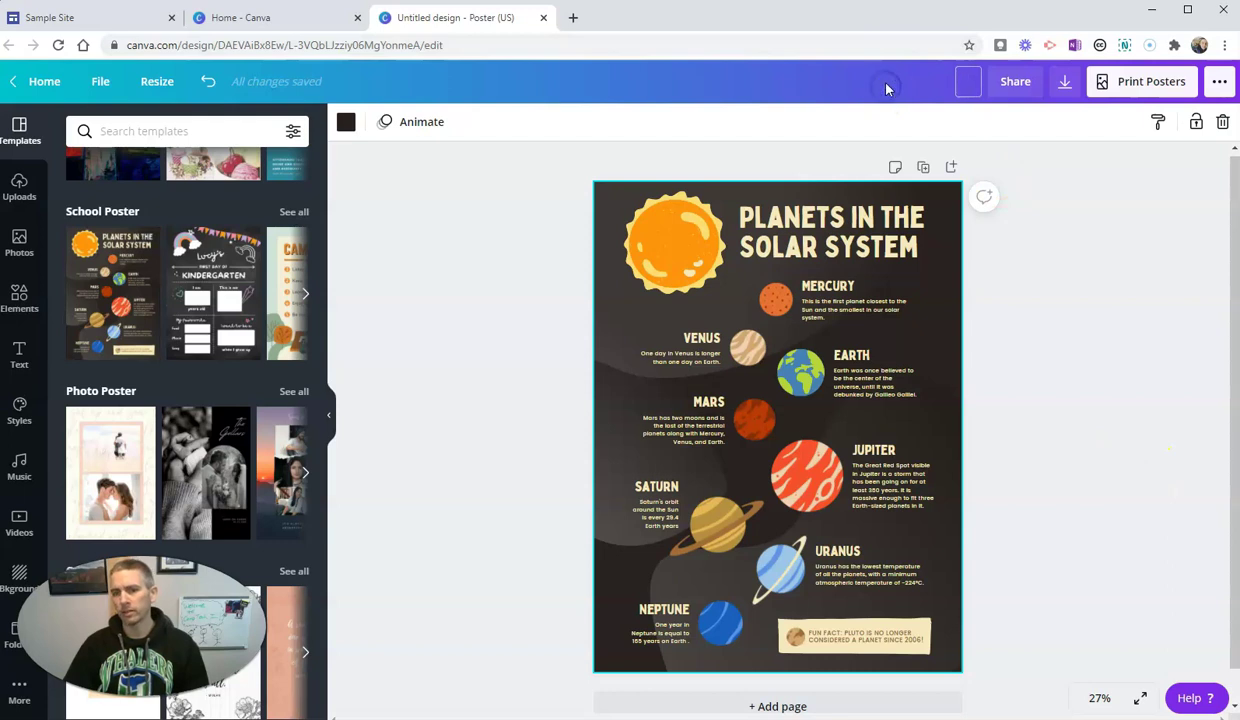
{"action": "type", "text": "Solare"}
{"action": "key", "text": "BackSpace"}
{"action": "type", "text": "System Poster"}
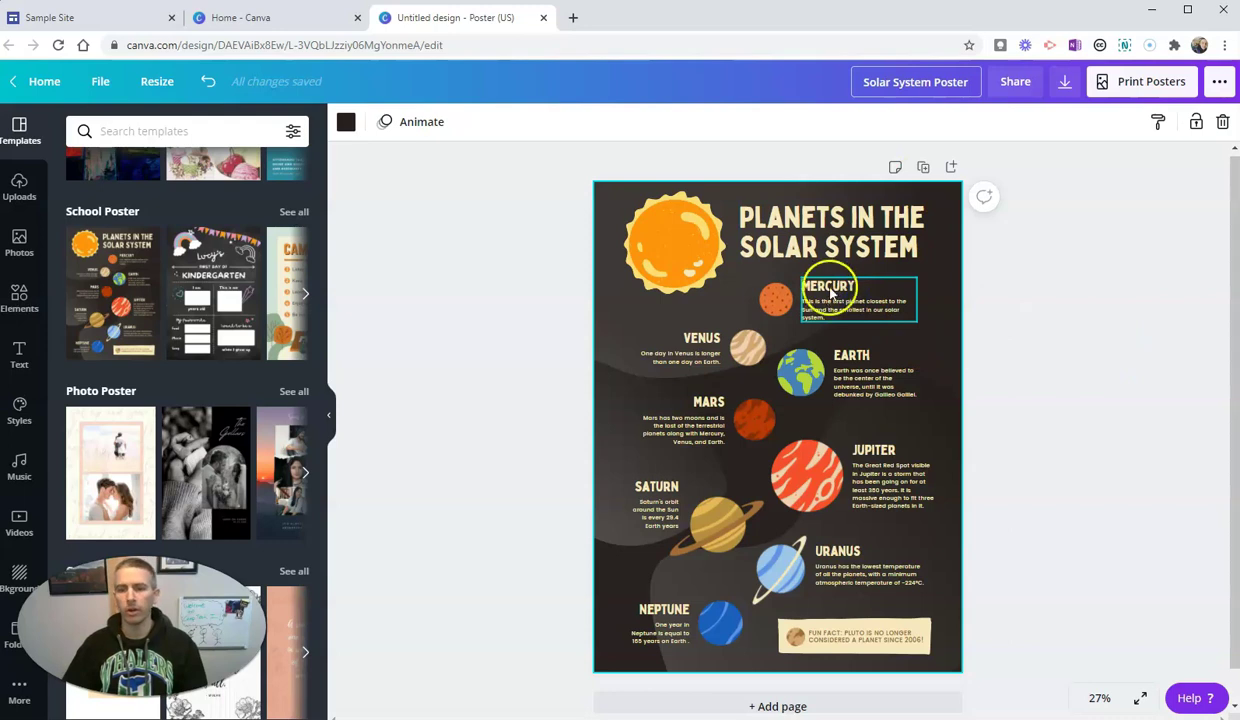
{"action": "left_click", "coordinate": [832, 290]}
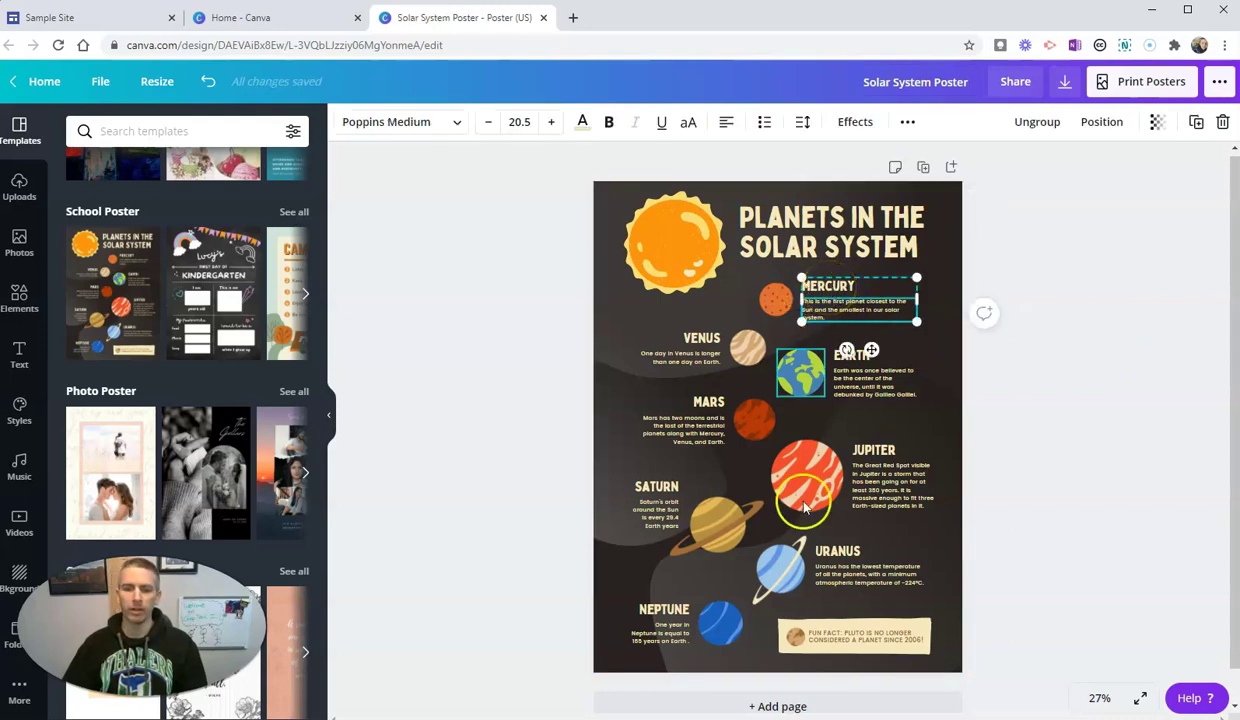
- Replace Earth's description text on the poster with 'We live here'
{"action": "left_click", "coordinate": [659, 481]}
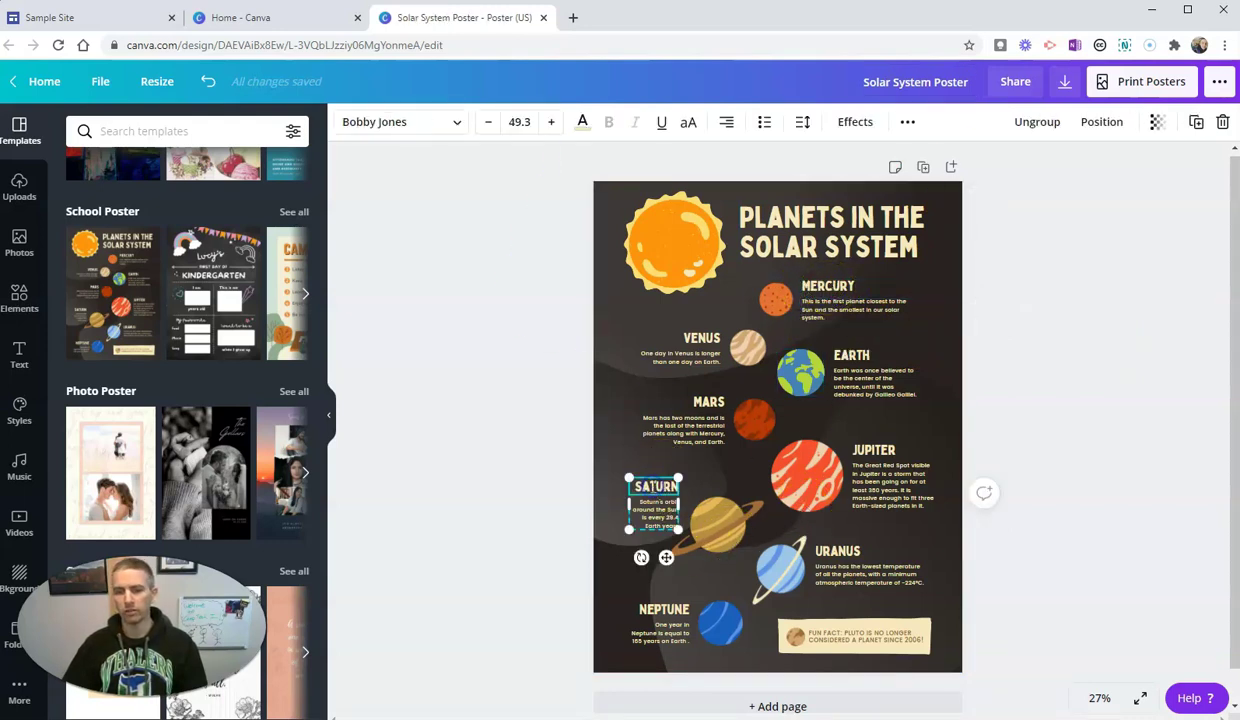
{"action": "double_click", "coordinate": [655, 510]}
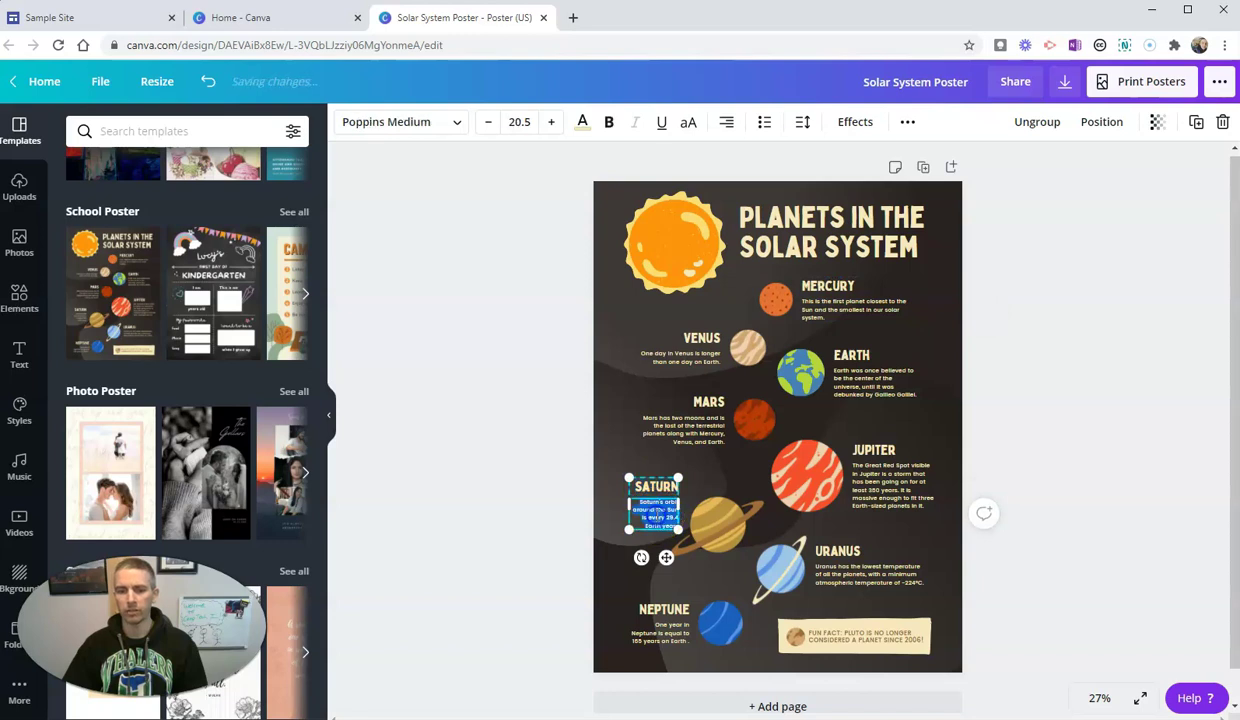
{"action": "double_click", "coordinate": [845, 396]}
{"action": "key", "text": "Delete"}
{"action": "type", "text": "We live here"}
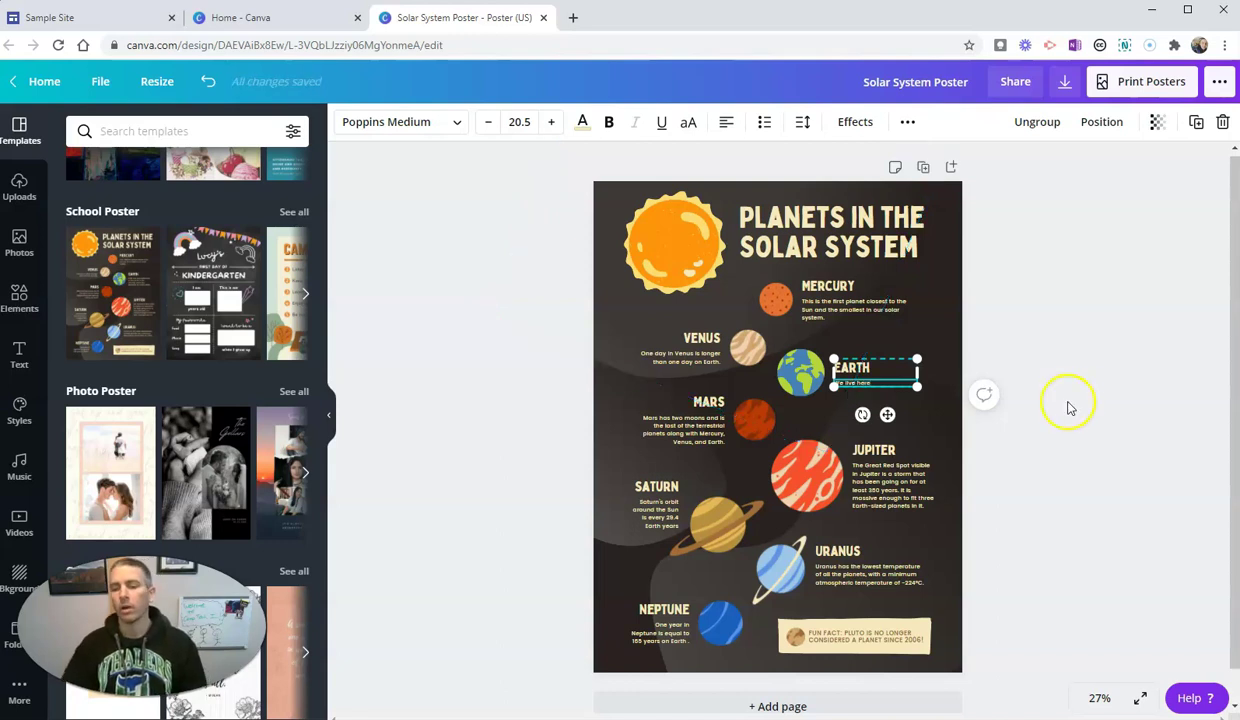
{"action": "left_click", "coordinate": [1068, 409]}
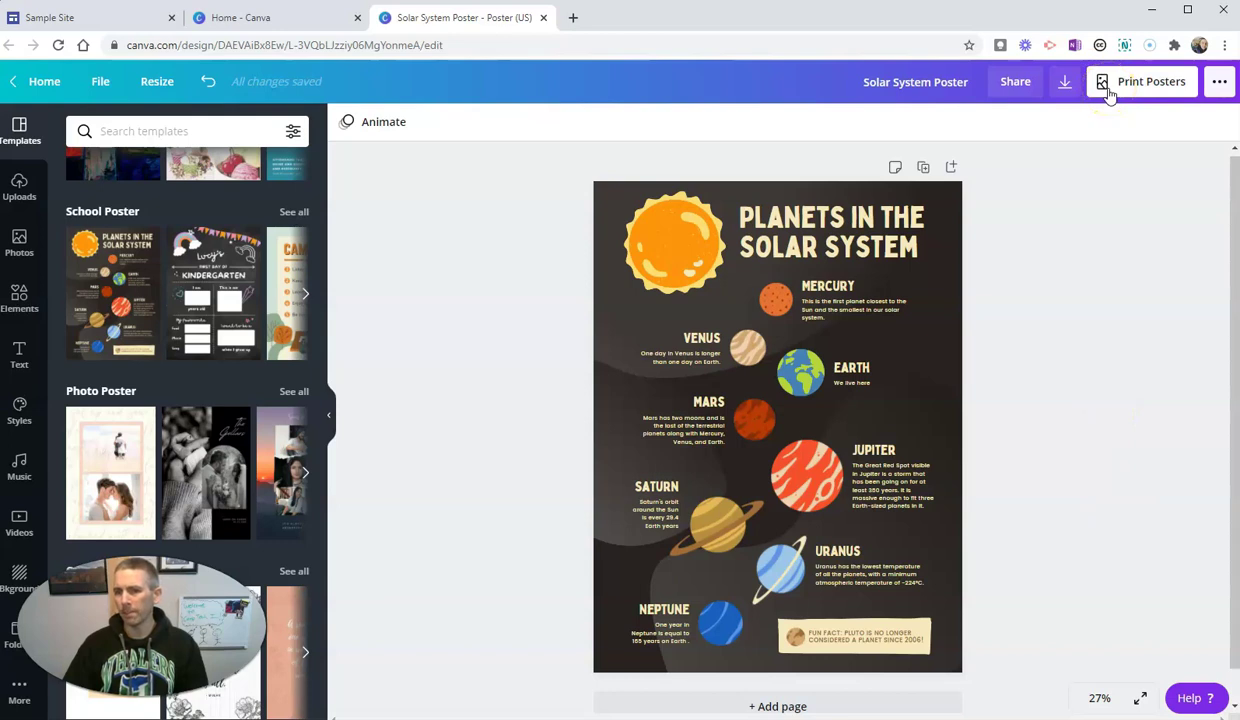
- Open Canva's Share menu and show all sharing destinations
{"action": "left_click", "coordinate": [1219, 88]}
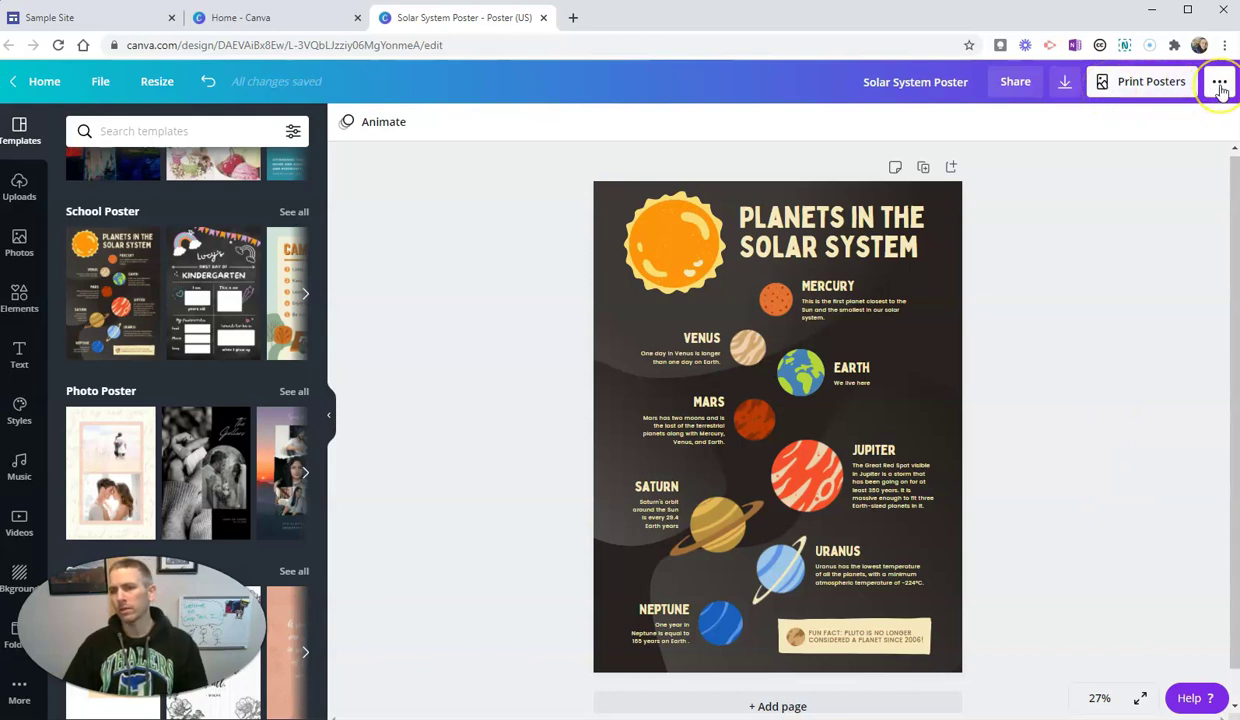
{"action": "left_click", "coordinate": [1219, 88]}
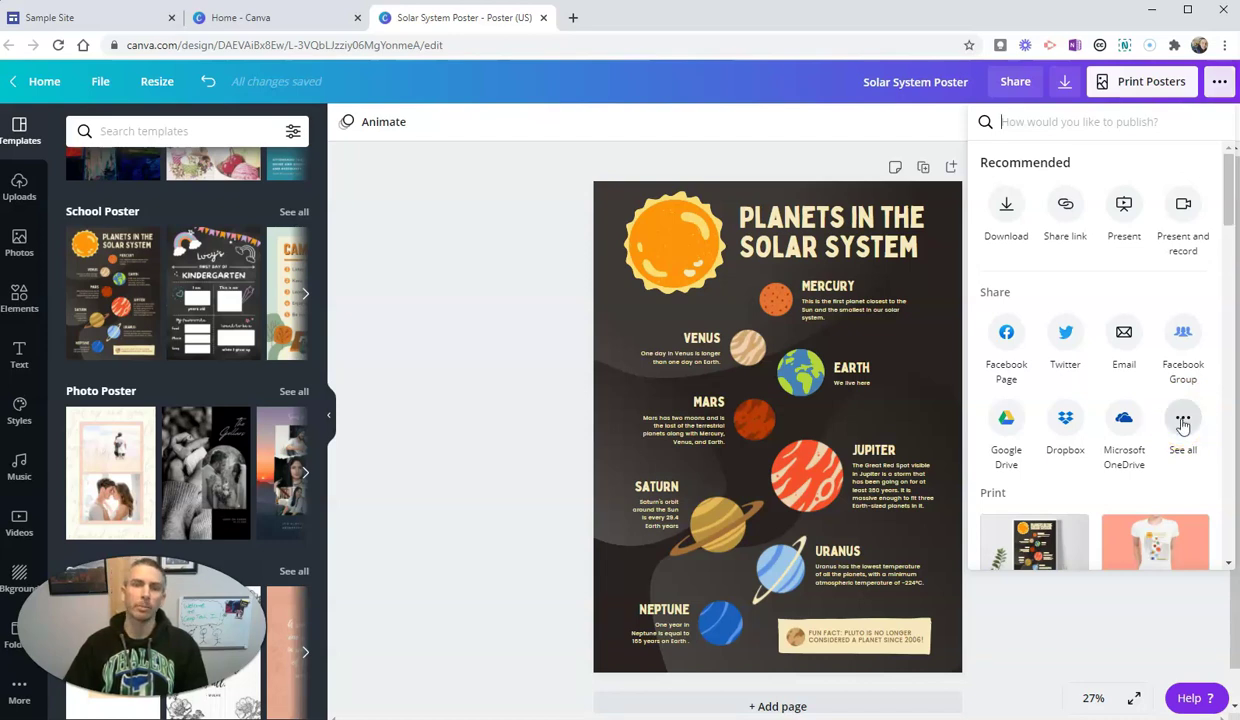
{"action": "left_click", "coordinate": [1183, 424]}
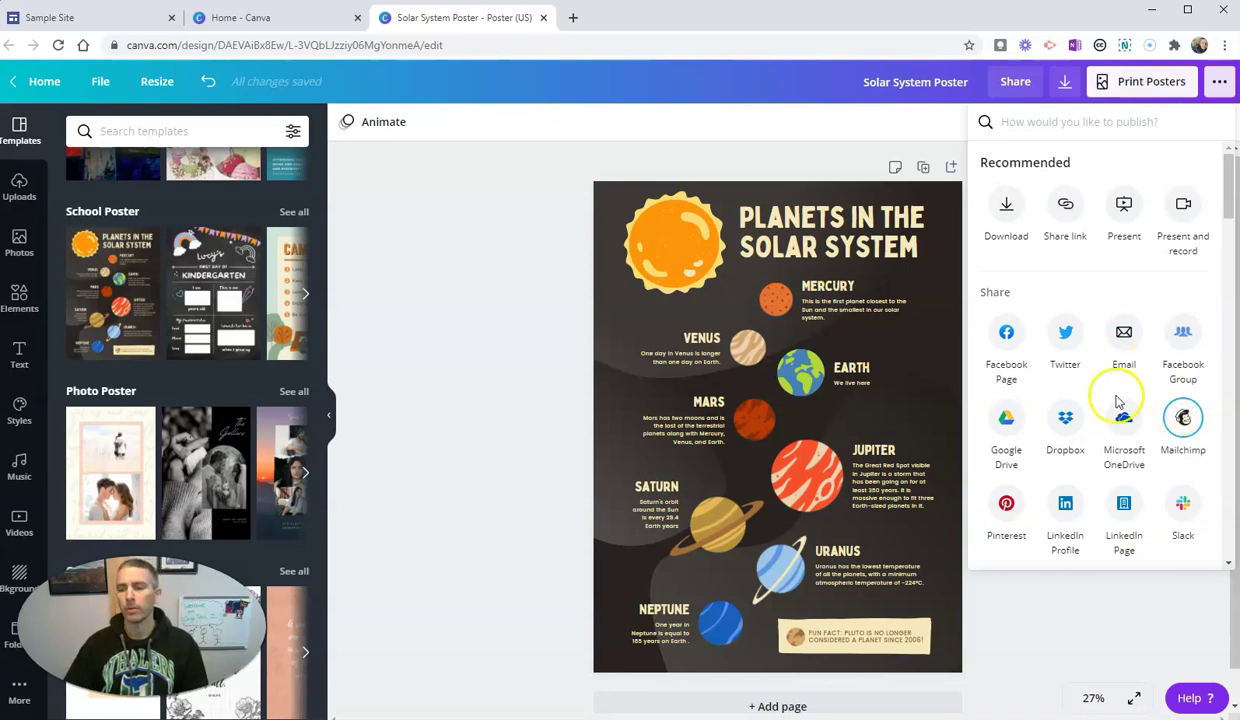
{"action": "scroll", "coordinate": [1121, 410], "scroll_direction": "down", "scroll_amount": 3}
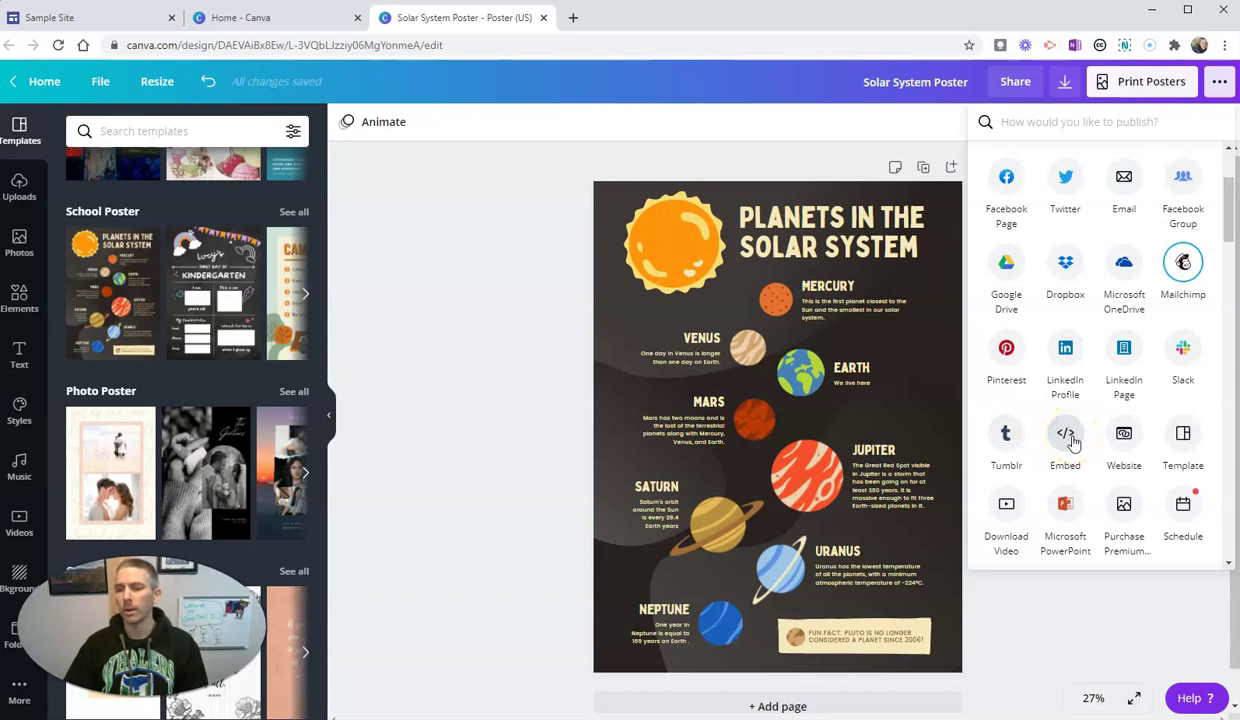
- Generate the poster's HTML embed code and select it for copying
{"action": "left_click", "coordinate": [1071, 441]}
{"action": "left_click", "coordinate": [1105, 228]}
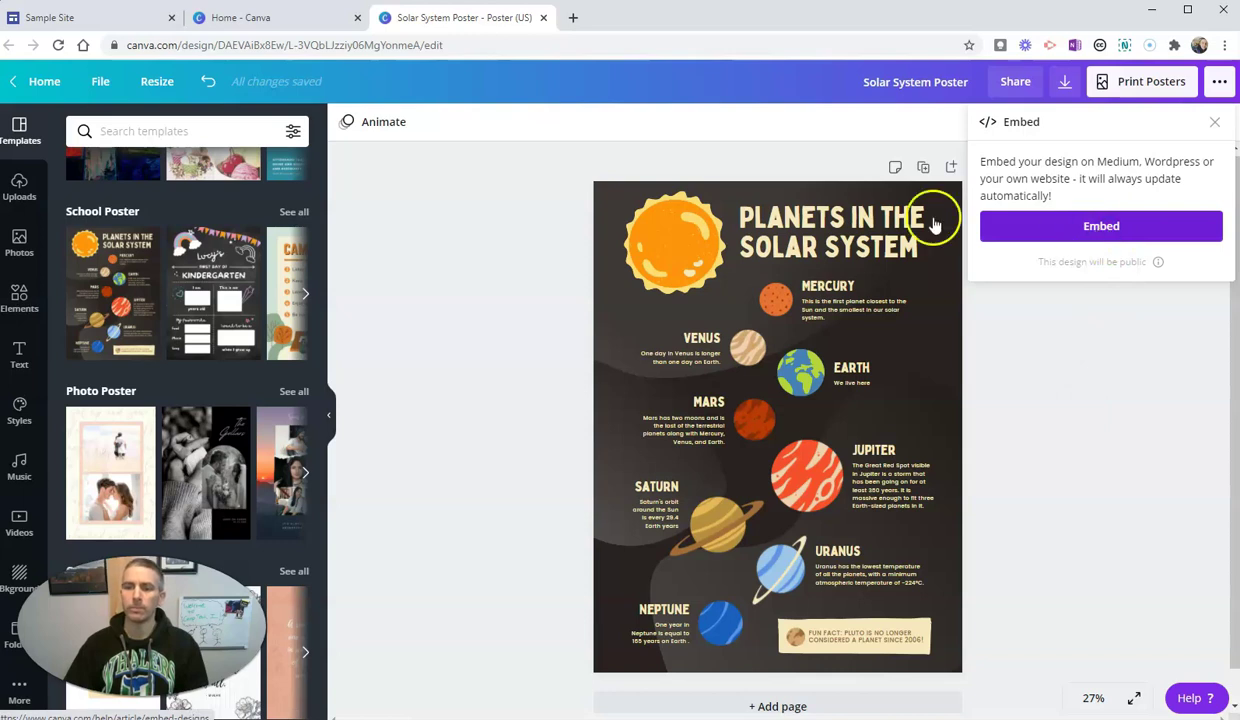
{"action": "left_click", "coordinate": [1108, 228]}
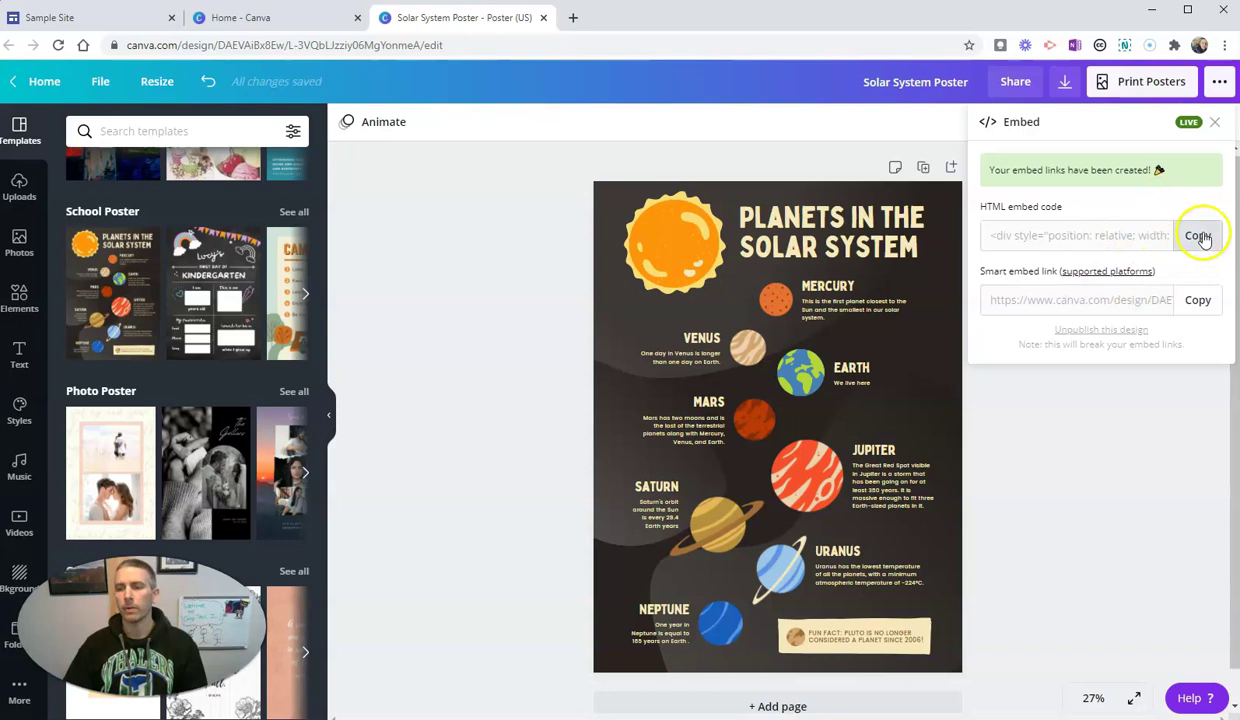
{"action": "left_click", "coordinate": [1103, 237]}
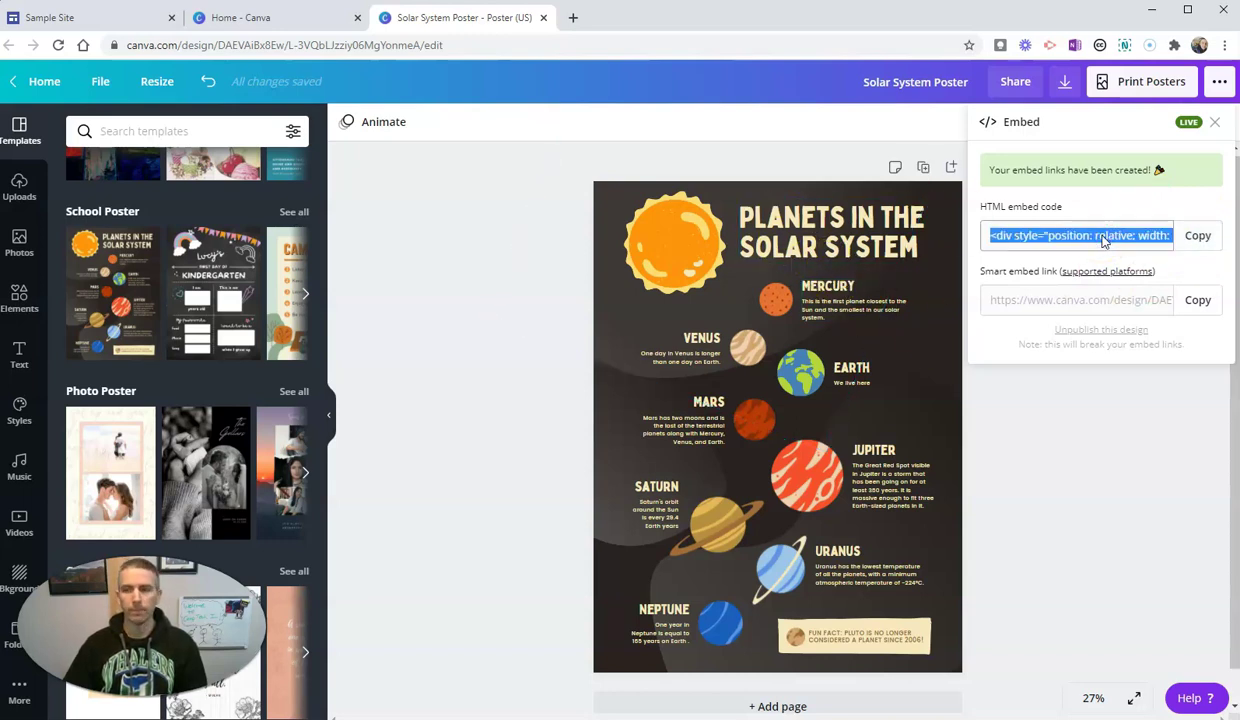
- Add a new page named 'Poster Page' to the Sample Site in Google Sites
{"action": "left_click", "coordinate": [55, 20]}
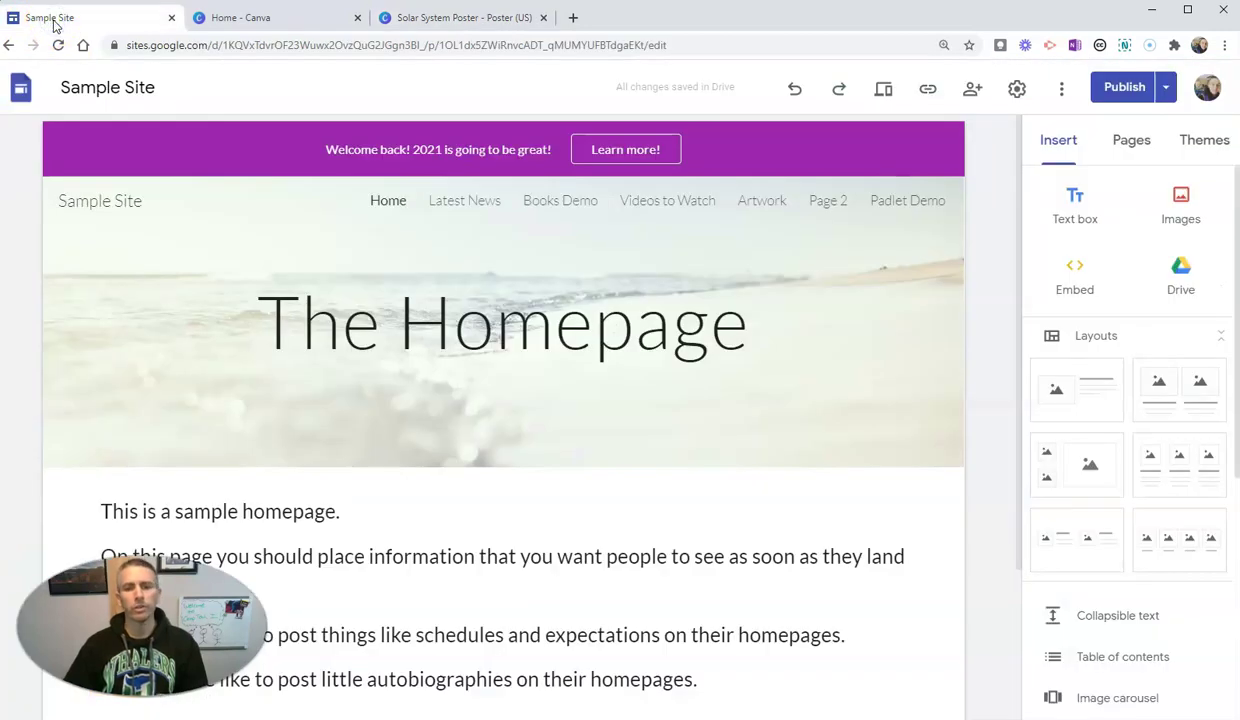
{"action": "left_click", "coordinate": [1140, 148]}
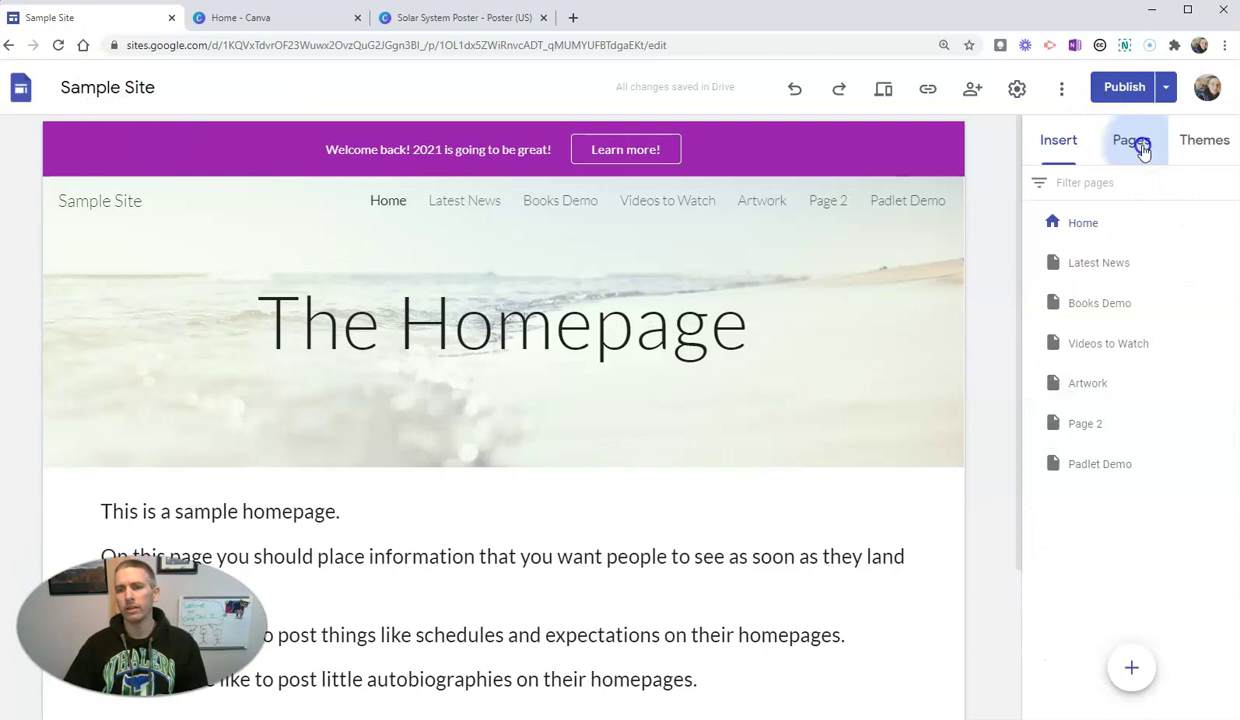
{"action": "left_click", "coordinate": [1133, 669]}
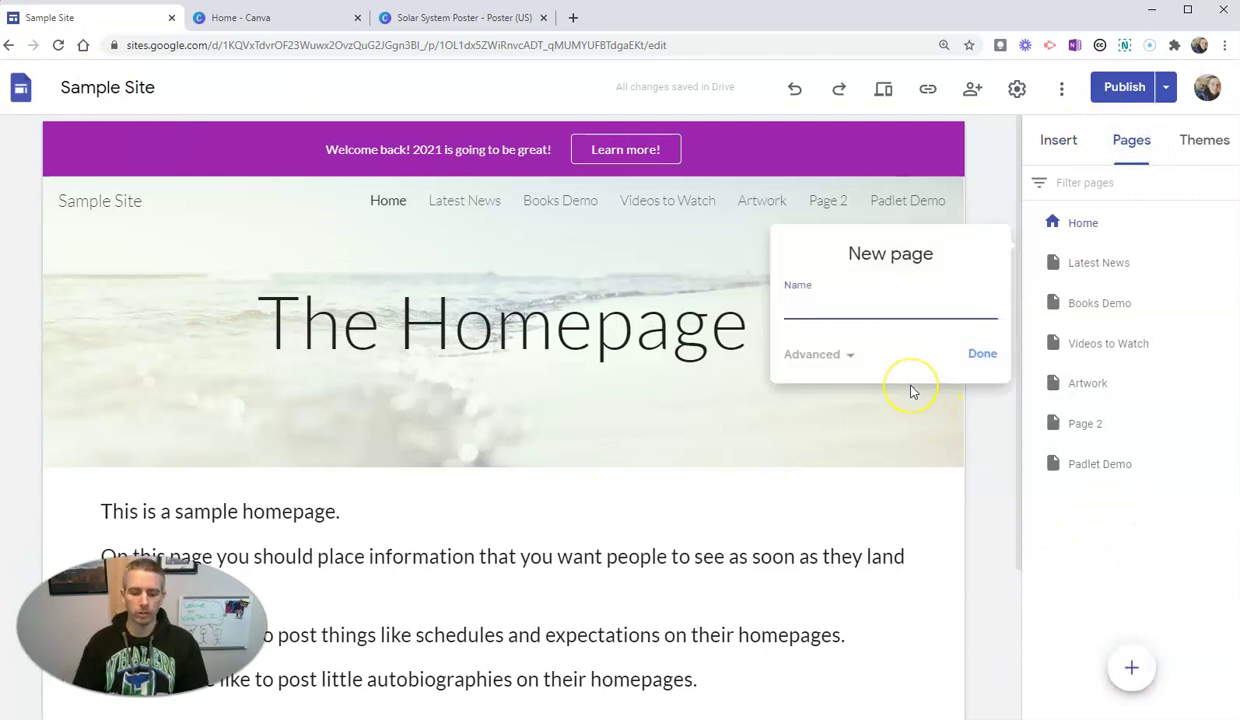
{"action": "type", "text": "Poster Page"}
{"action": "left_click", "coordinate": [976, 357]}
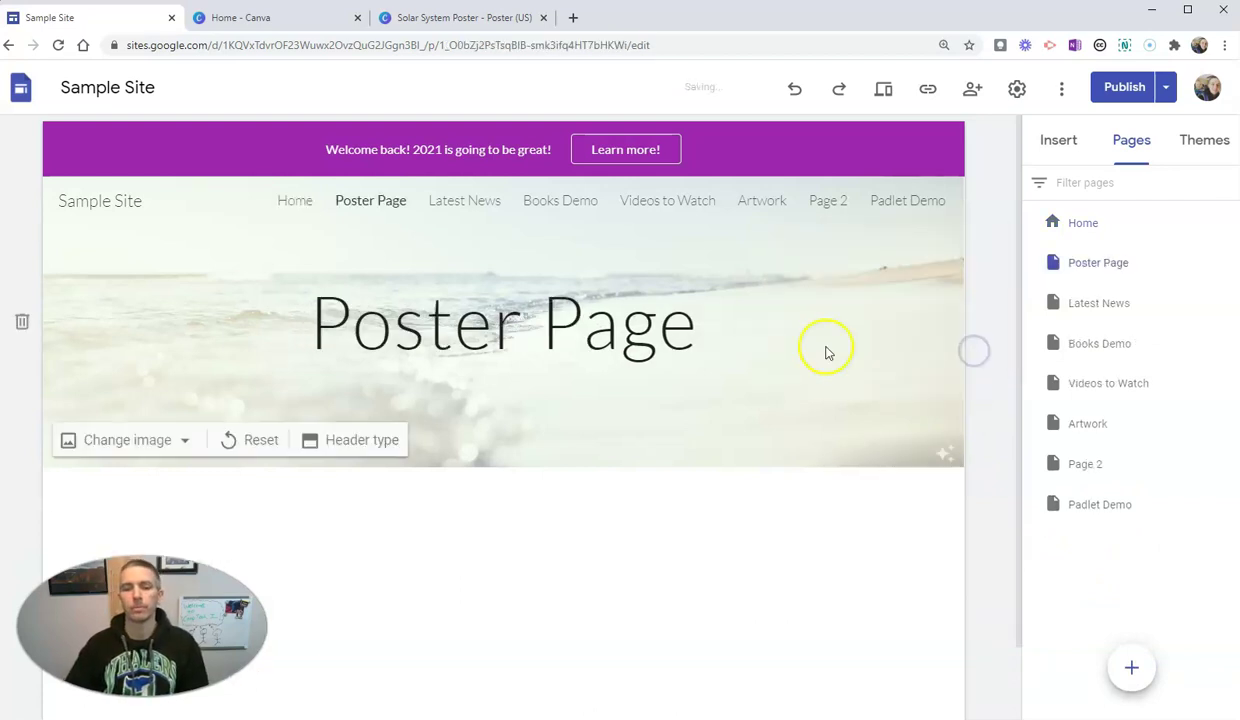
{"action": "scroll", "coordinate": [500, 452], "scroll_direction": "down", "scroll_amount": 1}
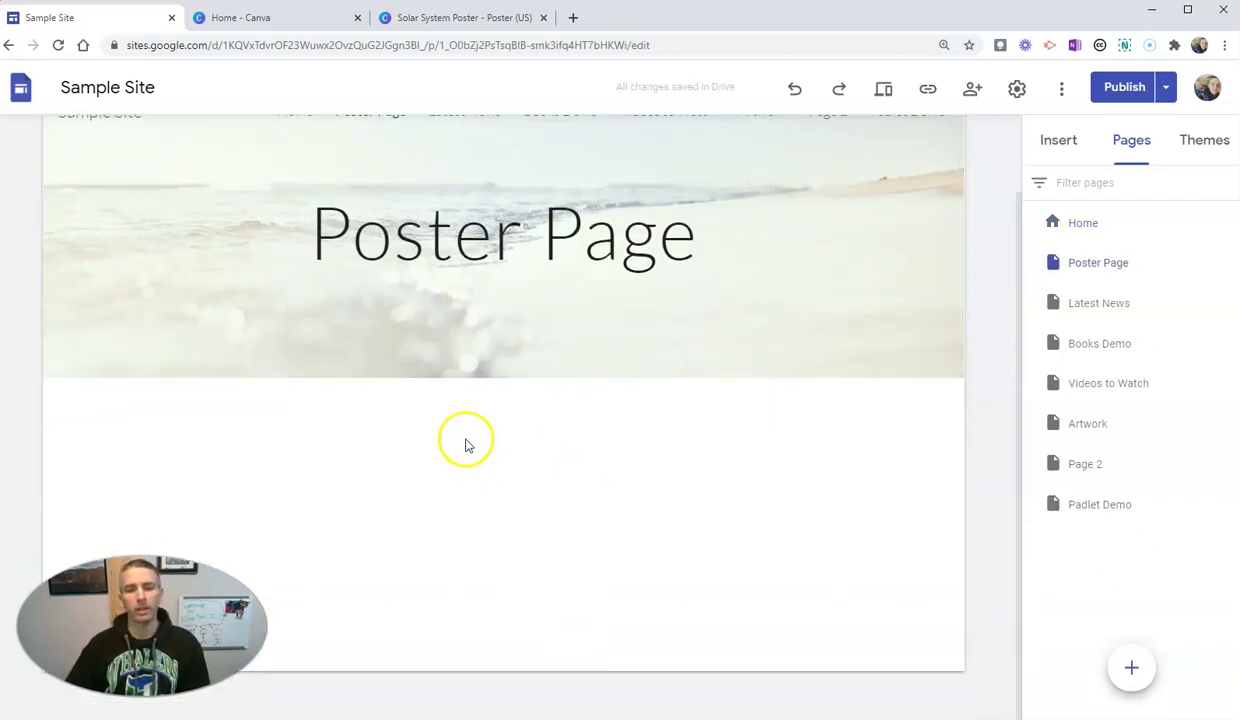
- Paste the Canva poster's HTML code into the Embed code tab of Google Sites
{"action": "left_click", "coordinate": [1056, 146]}
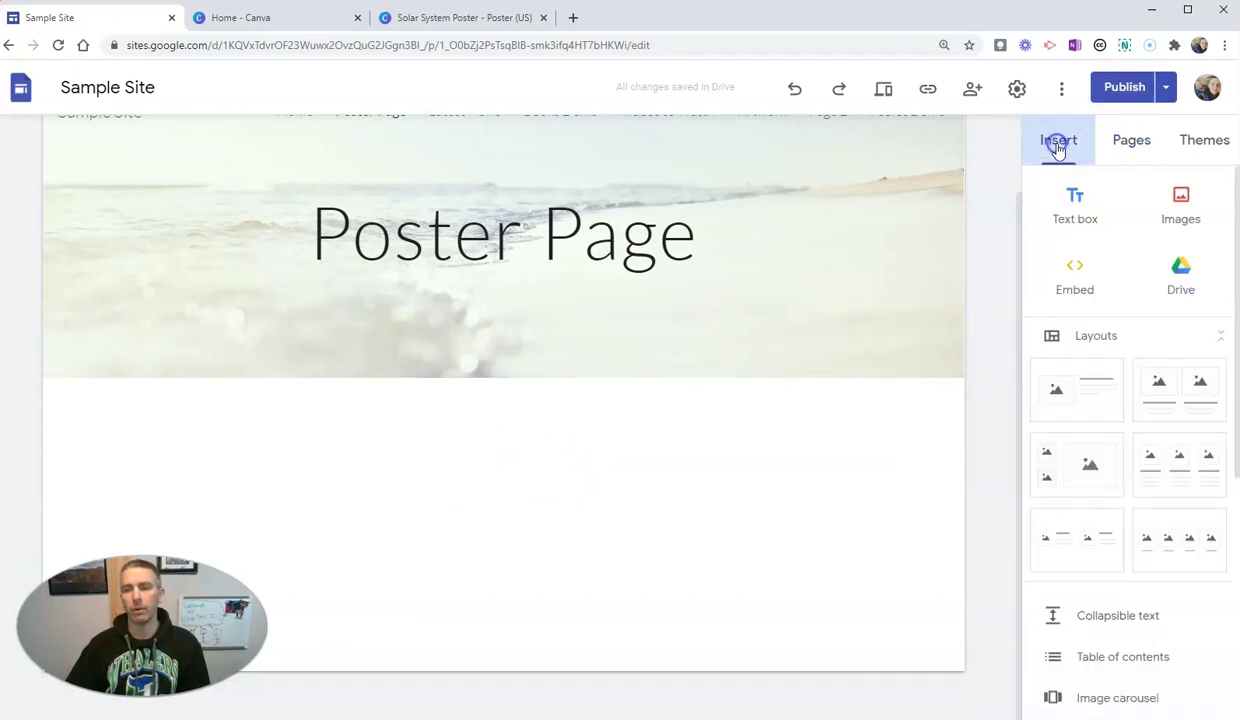
{"action": "left_click", "coordinate": [1083, 278]}
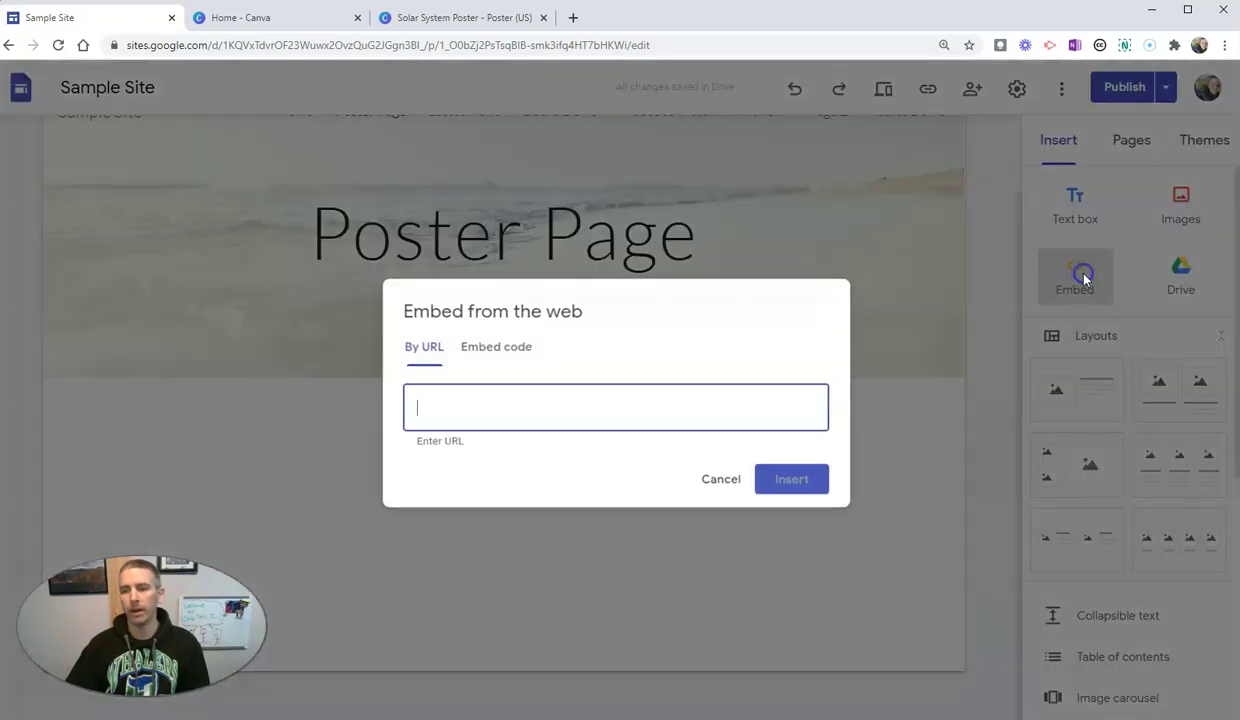
{"action": "left_click", "coordinate": [496, 347]}
{"action": "key", "text": "ctrl+v"}
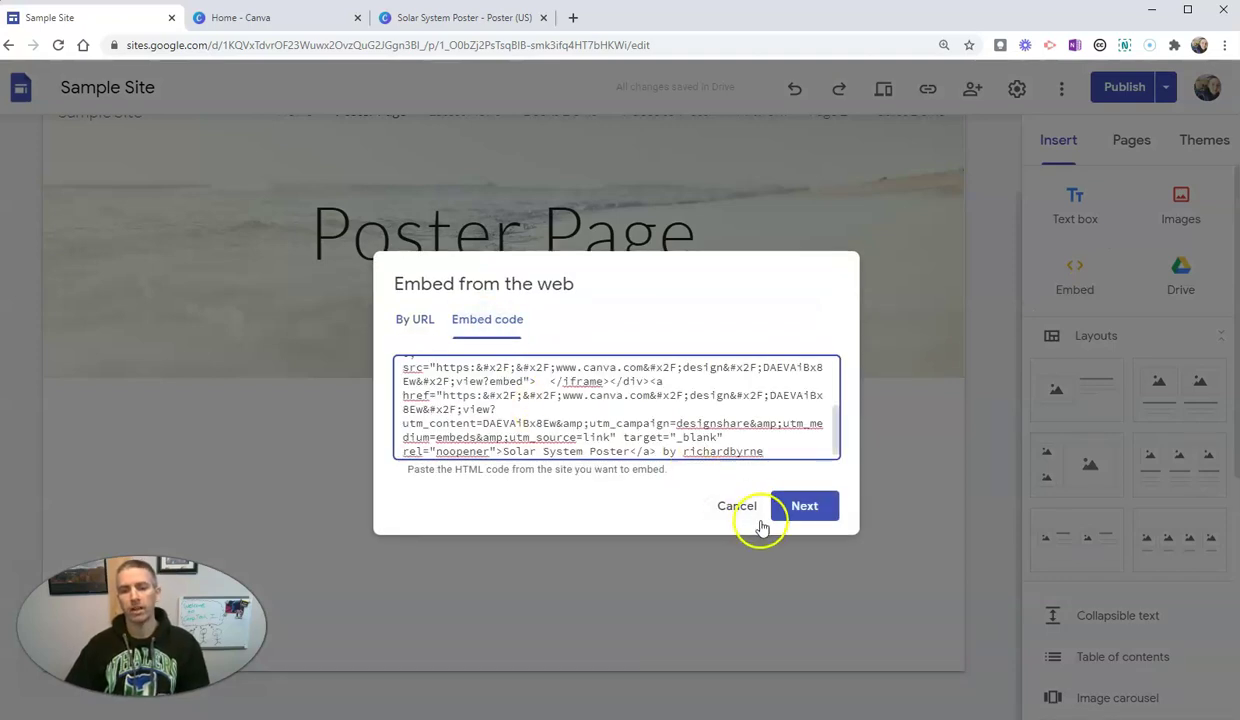
{"action": "left_click", "coordinate": [470, 19]}
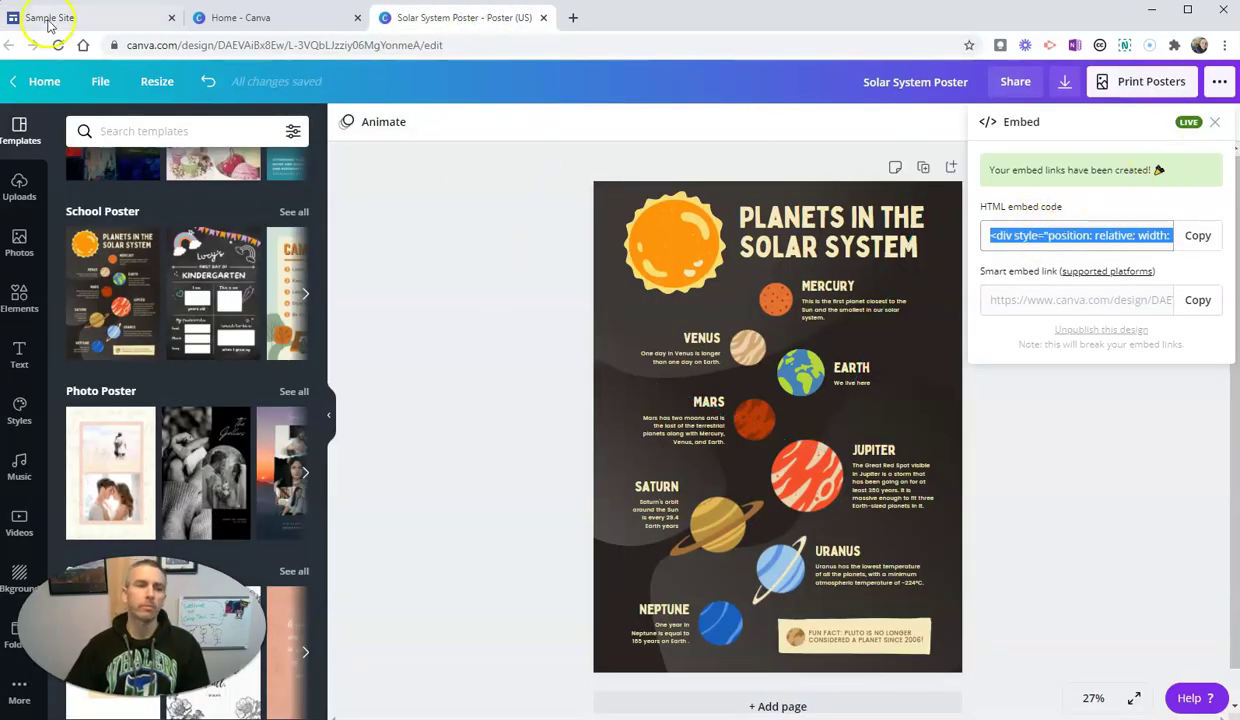
{"action": "left_click", "coordinate": [87, 20]}
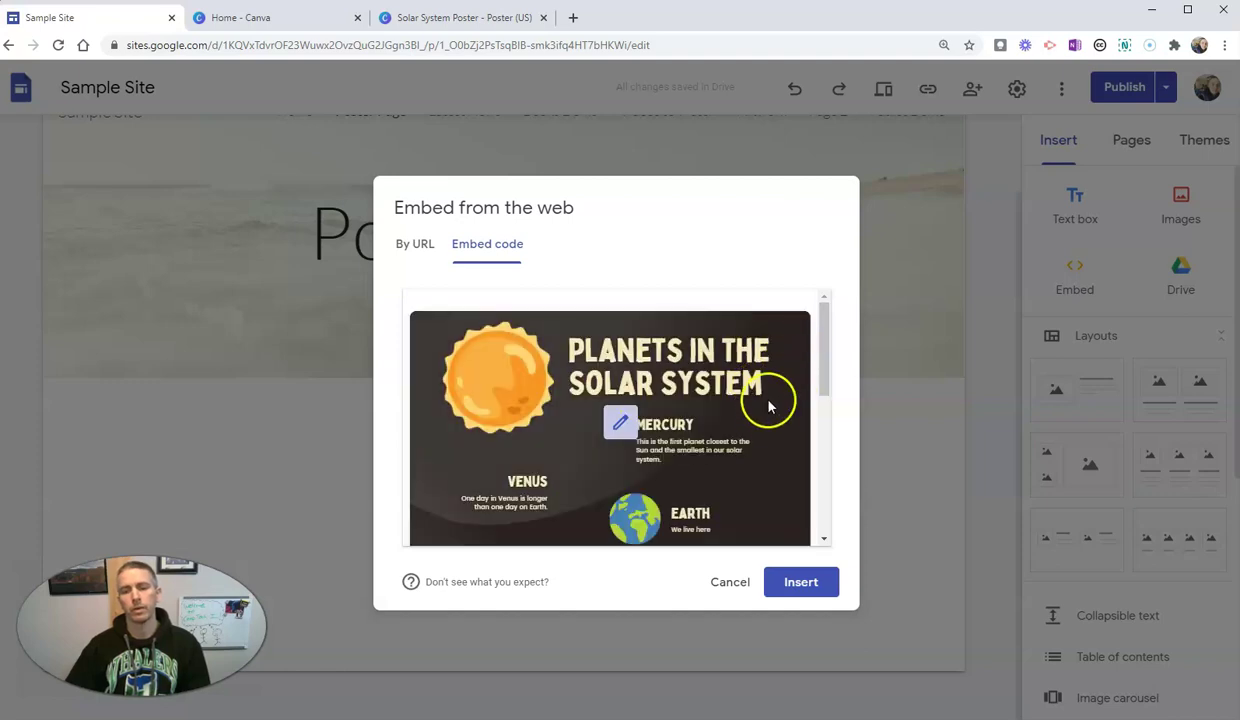
- Insert the poster embed, stretch it taller, and centre it below the page header
{"action": "left_click", "coordinate": [812, 589]}
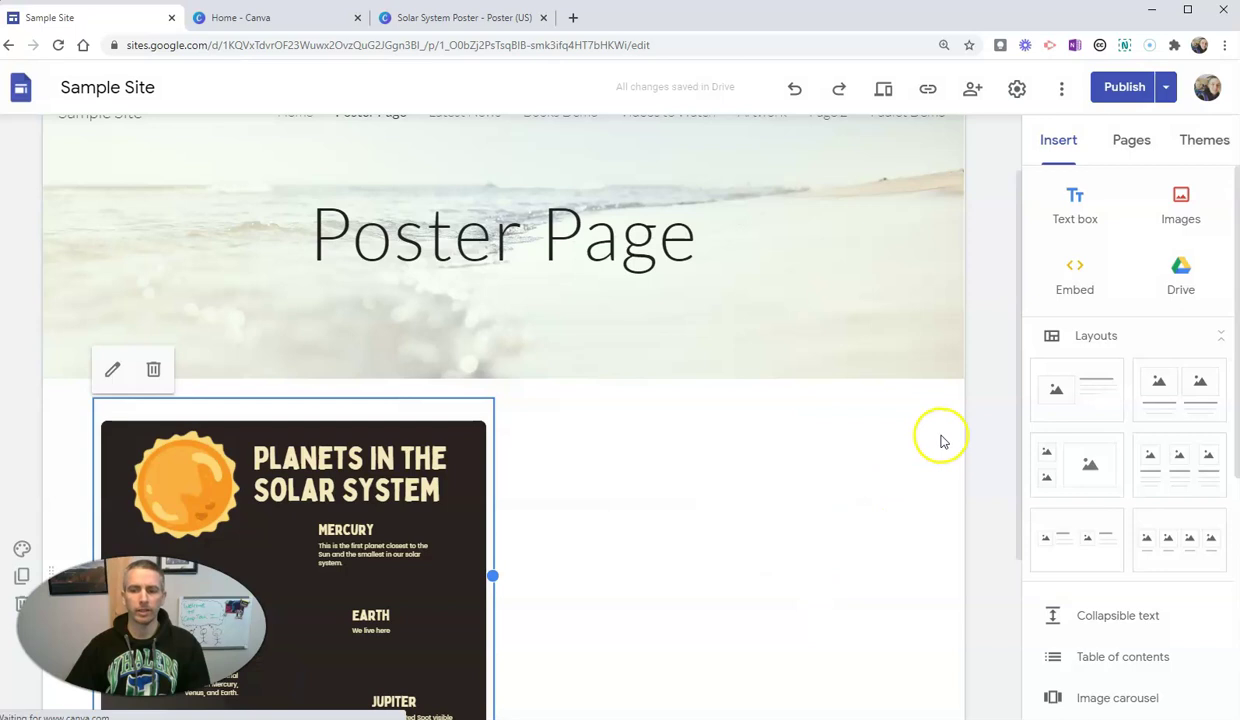
{"action": "scroll", "coordinate": [974, 465], "scroll_direction": "down", "scroll_amount": 3}
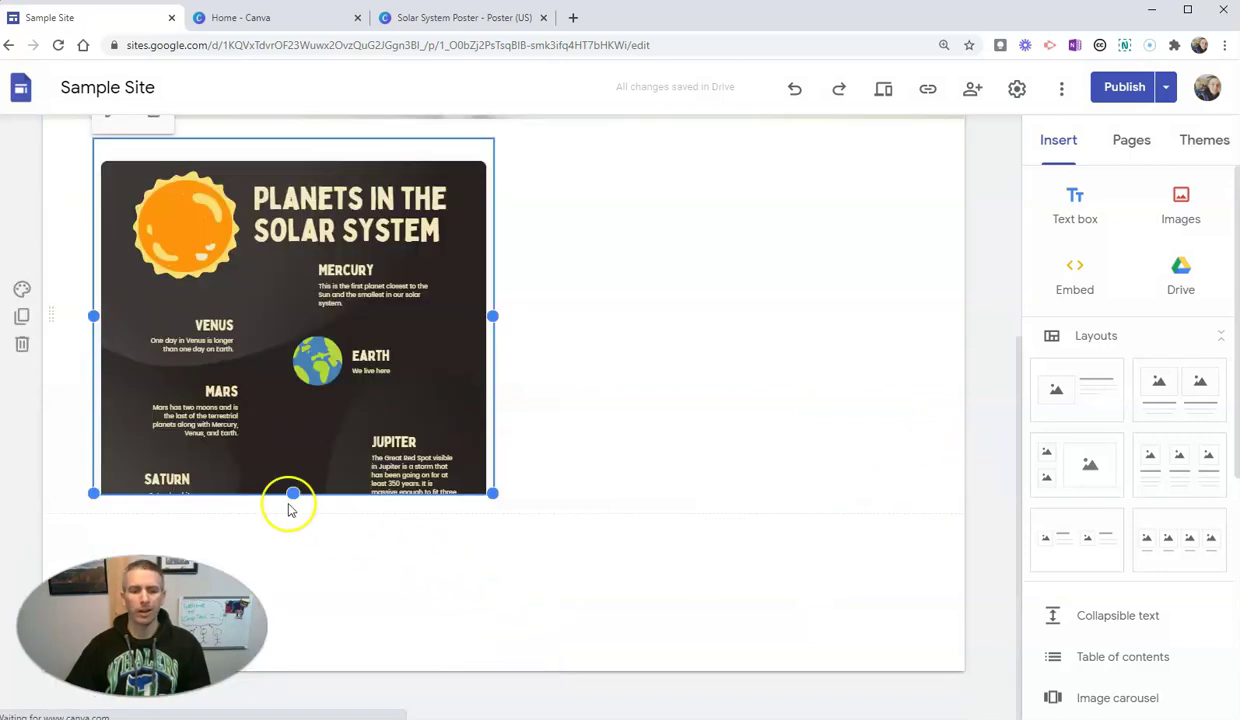
{"action": "mouse_move", "coordinate": [292, 494]}
{"action": "left_mouse_down"}
{"action": "mouse_move", "coordinate": [320, 713]}
{"action": "mouse_move", "coordinate": [332, 662]}
{"action": "left_mouse_up"}
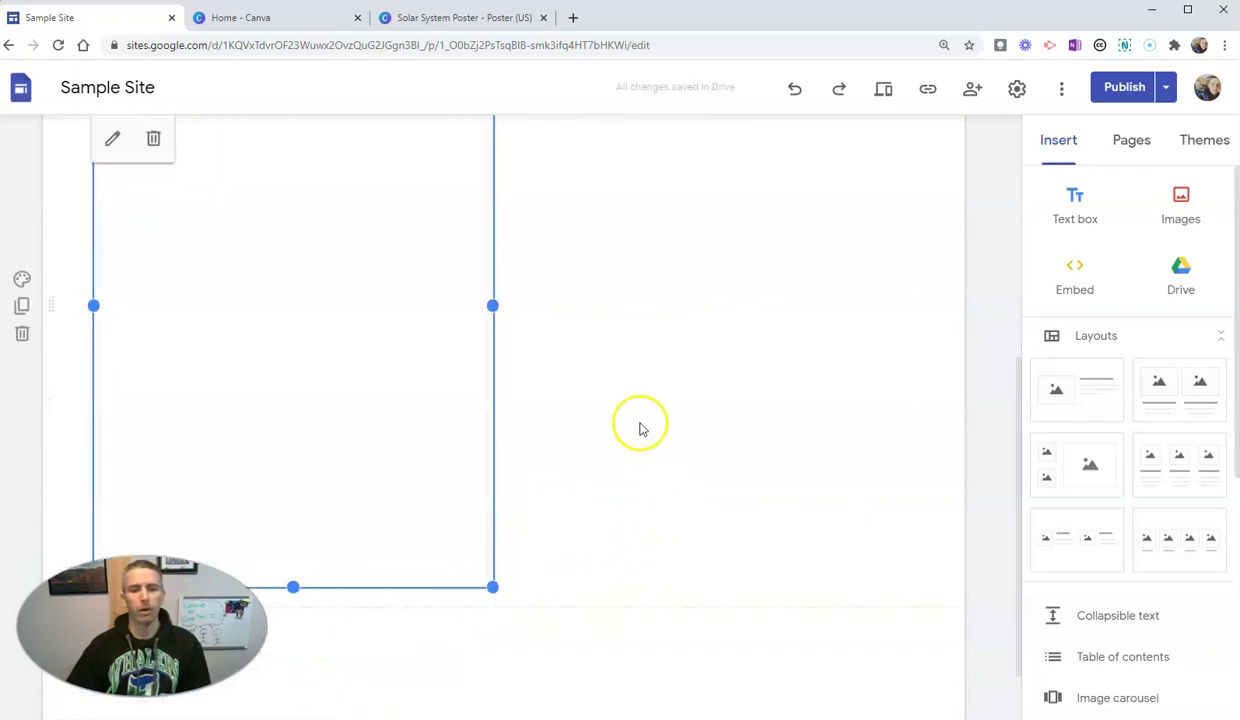
{"action": "scroll", "coordinate": [700, 455], "scroll_direction": "up", "scroll_amount": 2}
{"action": "mouse_move", "coordinate": [288, 449]}
{"action": "left_mouse_down"}
{"action": "mouse_move", "coordinate": [513, 403]}
{"action": "mouse_move", "coordinate": [753, 389]}
{"action": "left_mouse_up"}
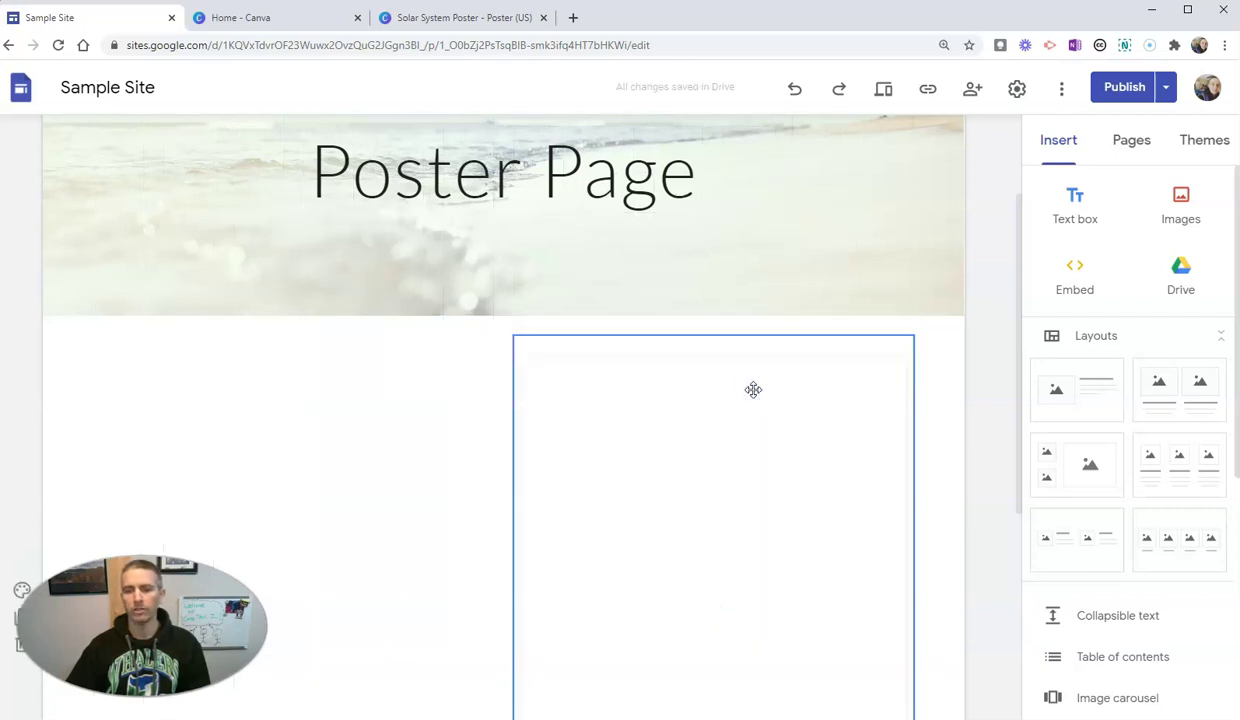
{"action": "left_click_drag", "start_coordinate": [753, 389], "coordinate": [512, 385]}
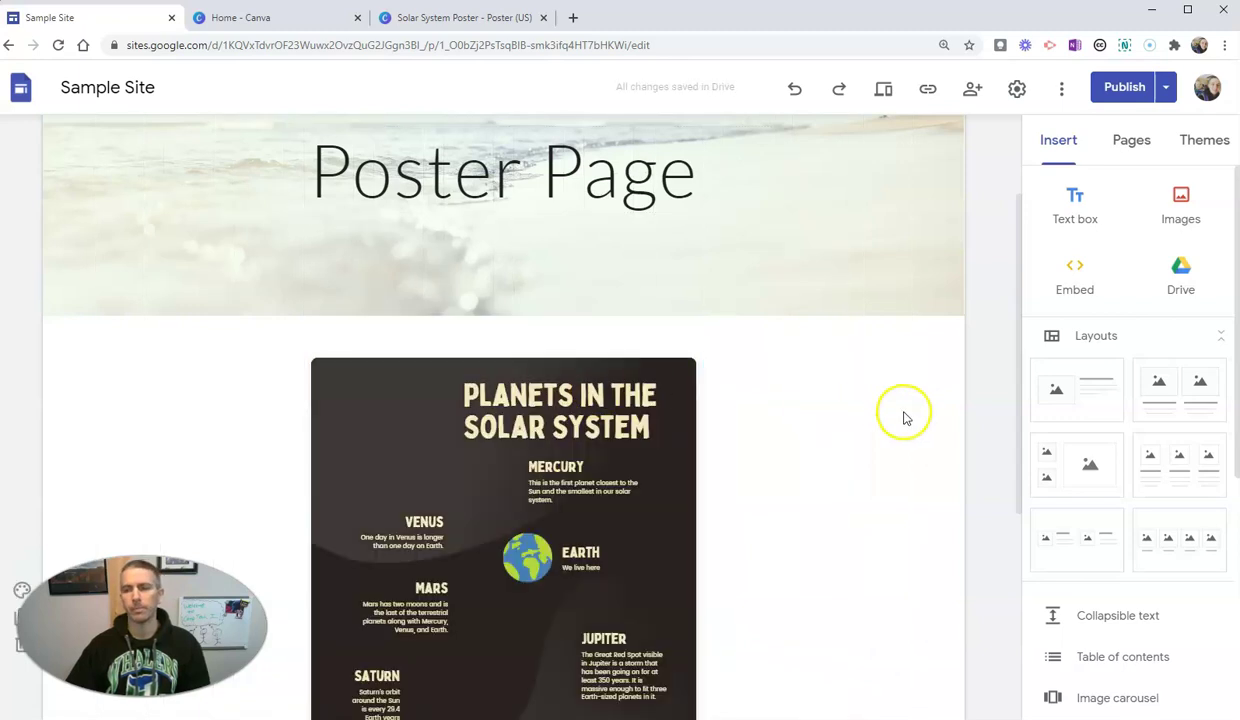
{"action": "scroll", "coordinate": [927, 418], "scroll_direction": "down", "scroll_amount": 2}
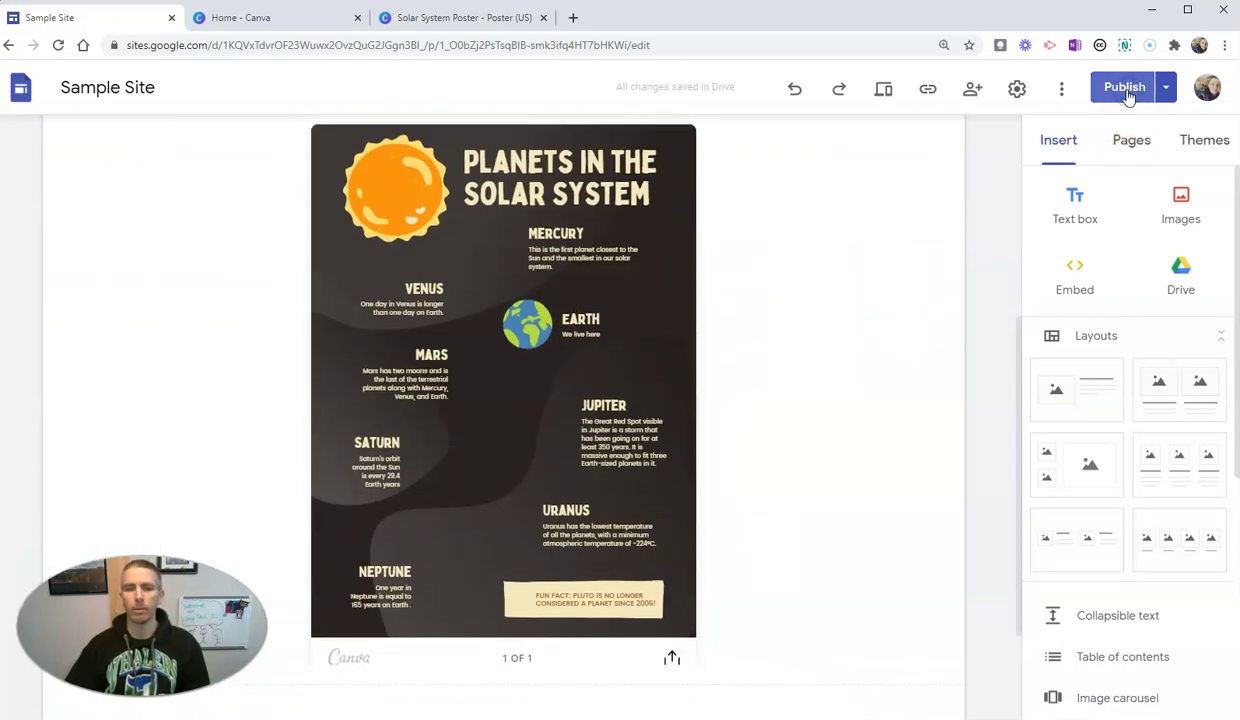
- Open the Publish review screen listing the new Poster Page
{"action": "left_click", "coordinate": [1125, 88]}
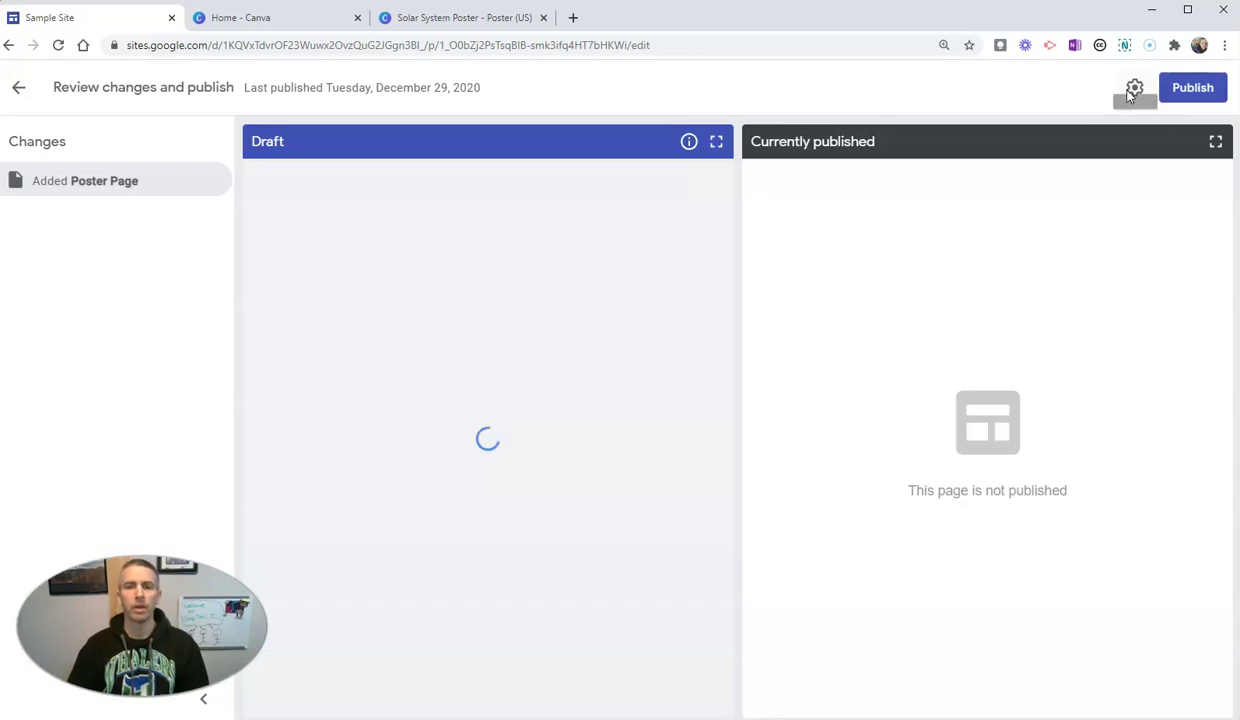